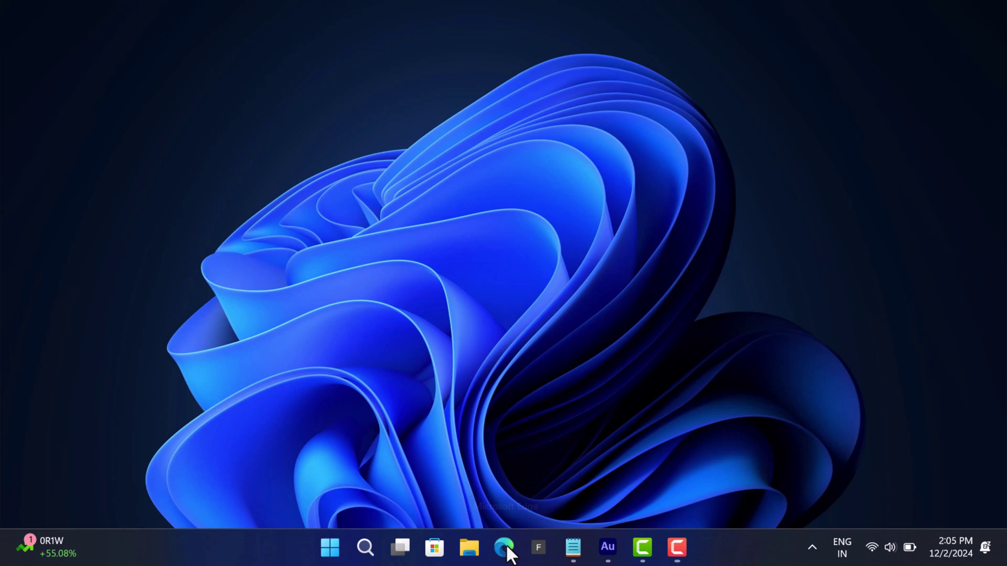
Launch Edge and load the pasted edgeservices.bing.com Copilot chat address.
left_click(504, 549)
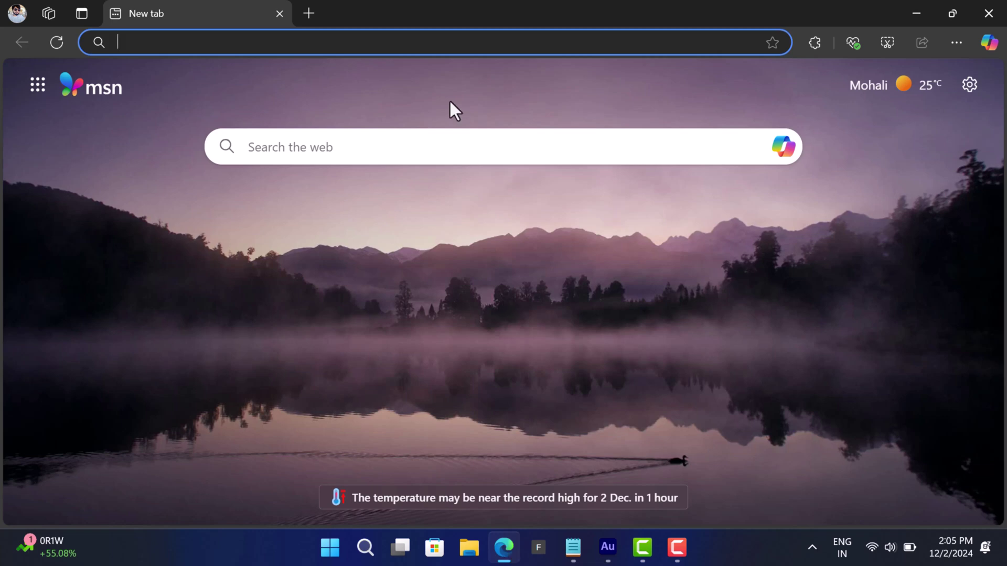
key("ctrl+v")
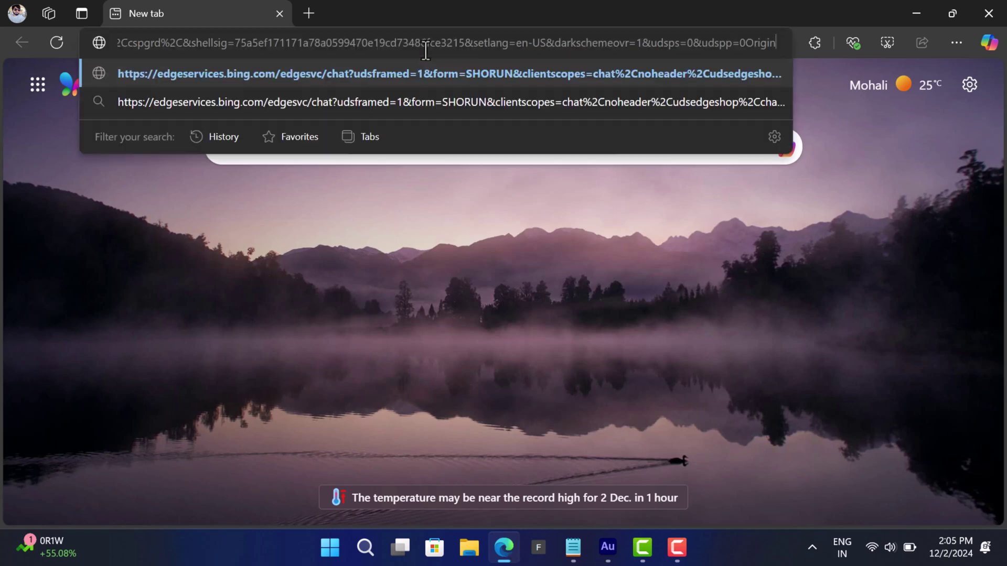
key("Return")
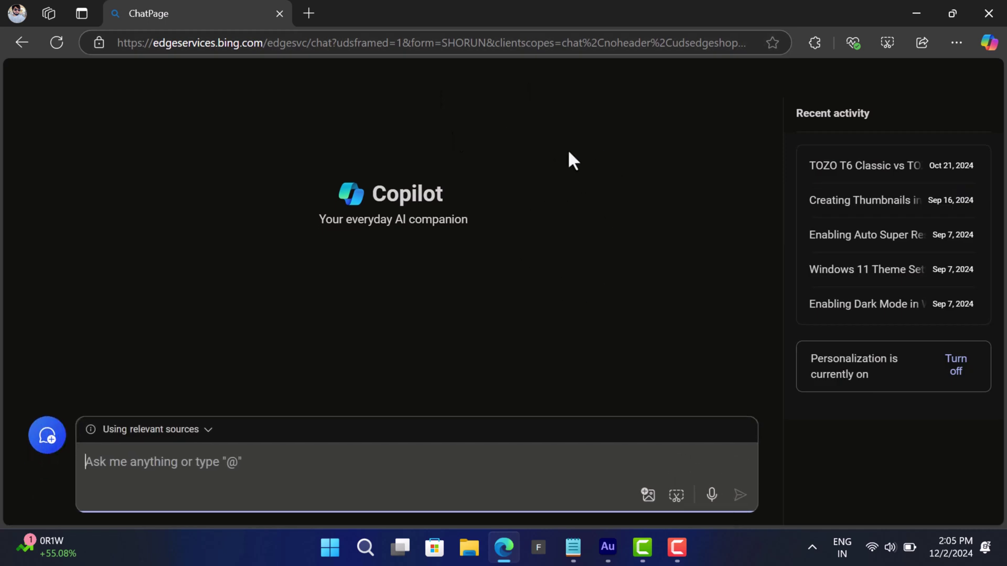
Install the Copilot chat page as a site app named 'Copilot Old' from Edge's Apps menu.
left_click(956, 42)
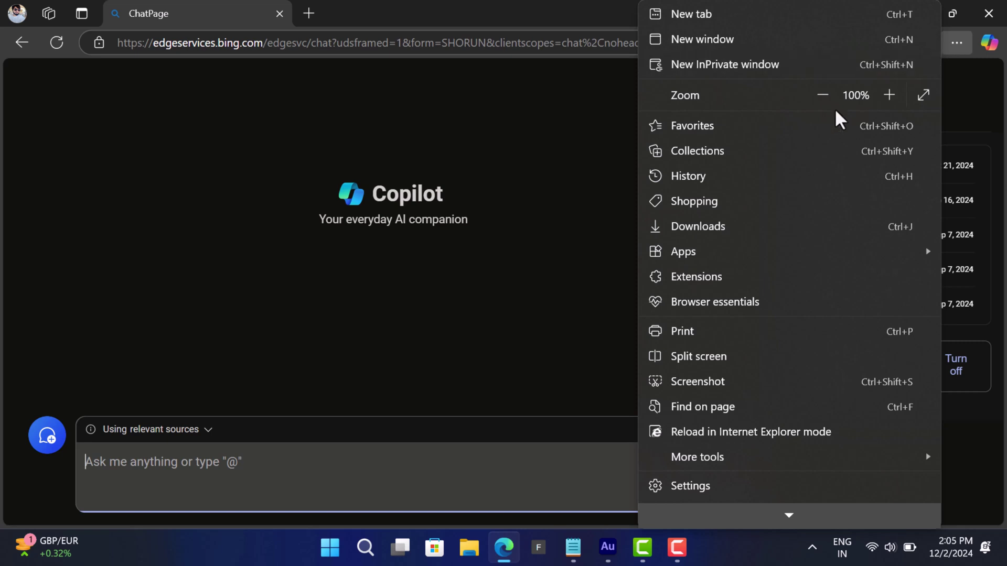
mouse_move(683, 252)
left_click(577, 250)
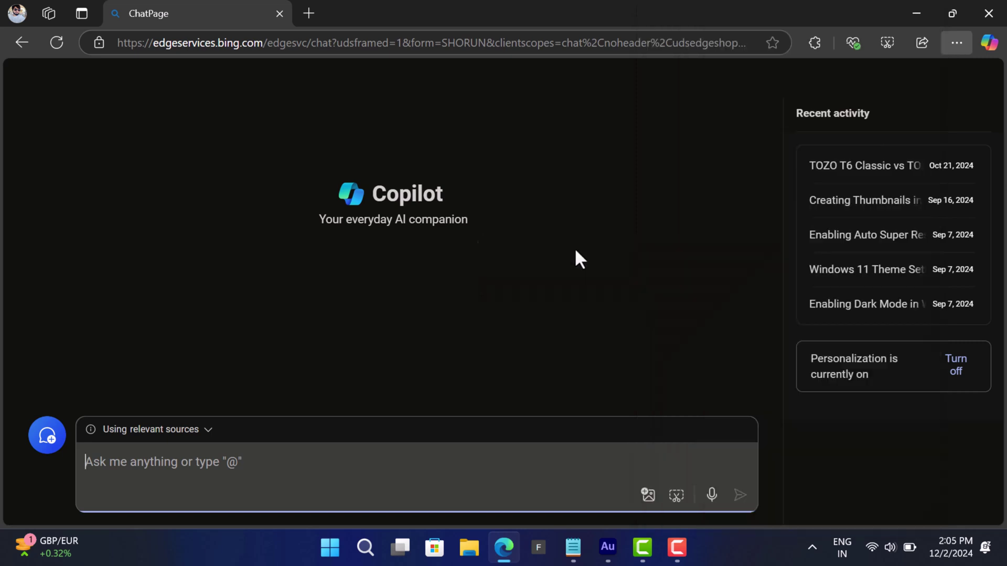
type("Copil")
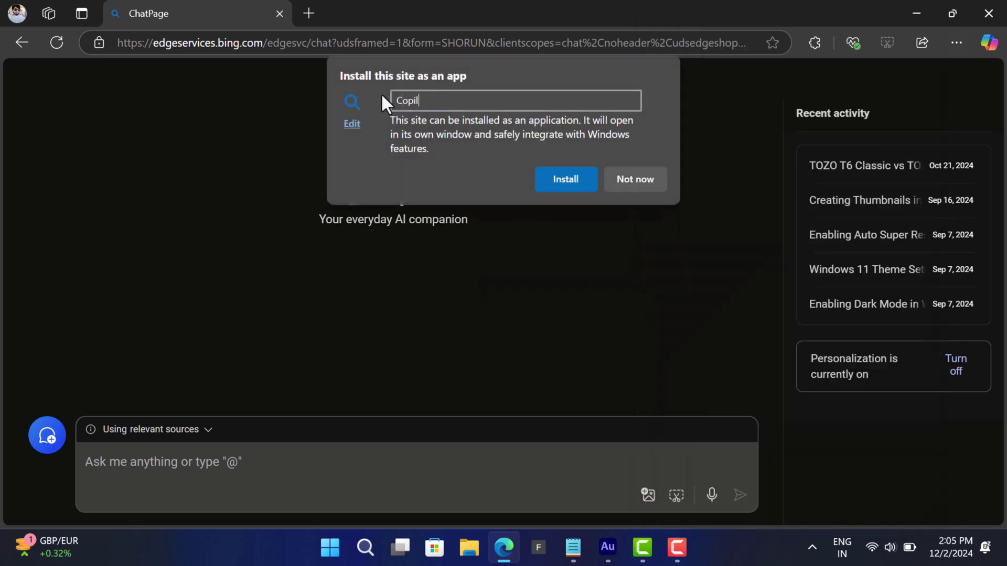
type("ot Old")
left_click(568, 178)
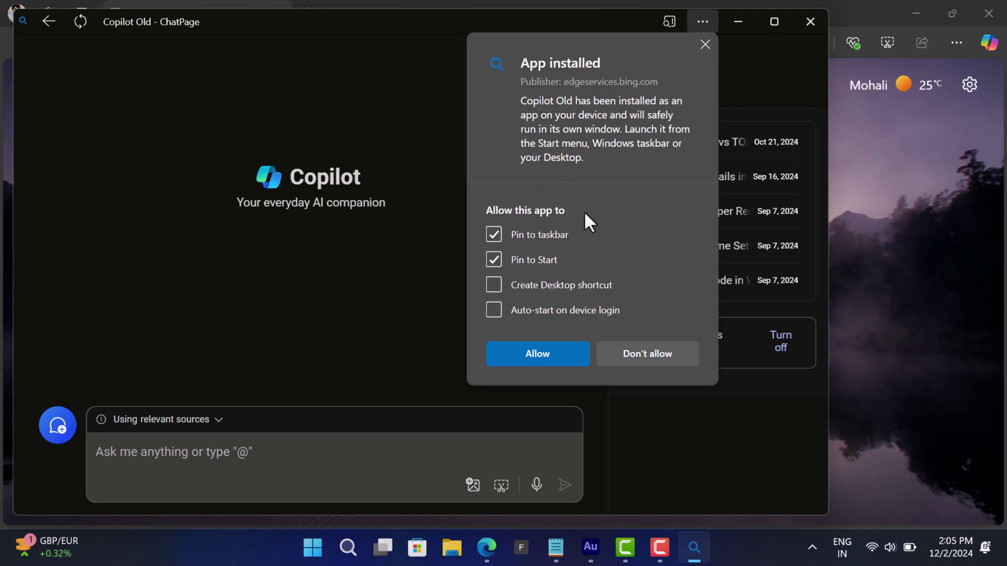
Allow Copilot Old's pinning with Pin to Start unchecked, and accept the taskbar pin.
left_click(491, 262)
left_click(548, 353)
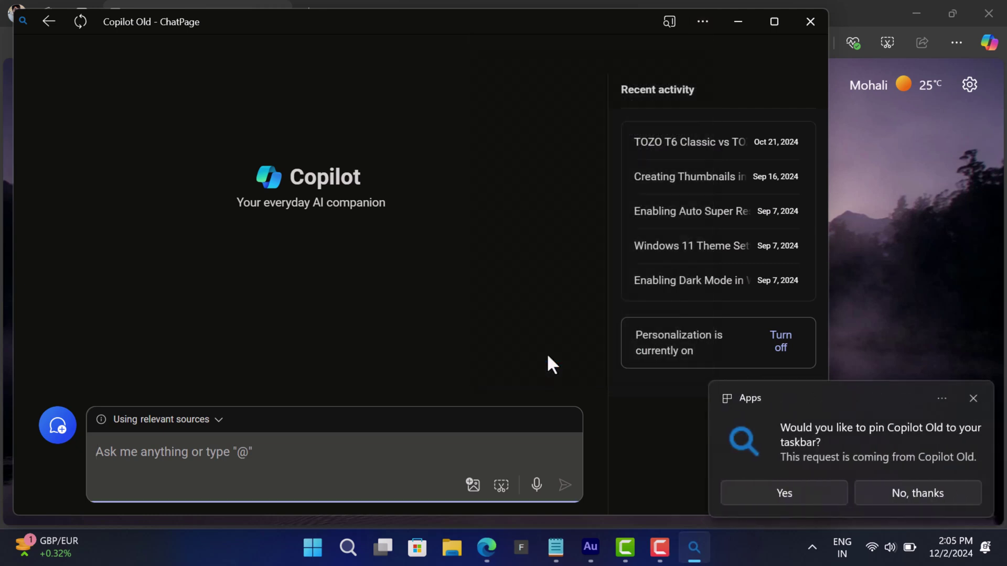
left_click(751, 495)
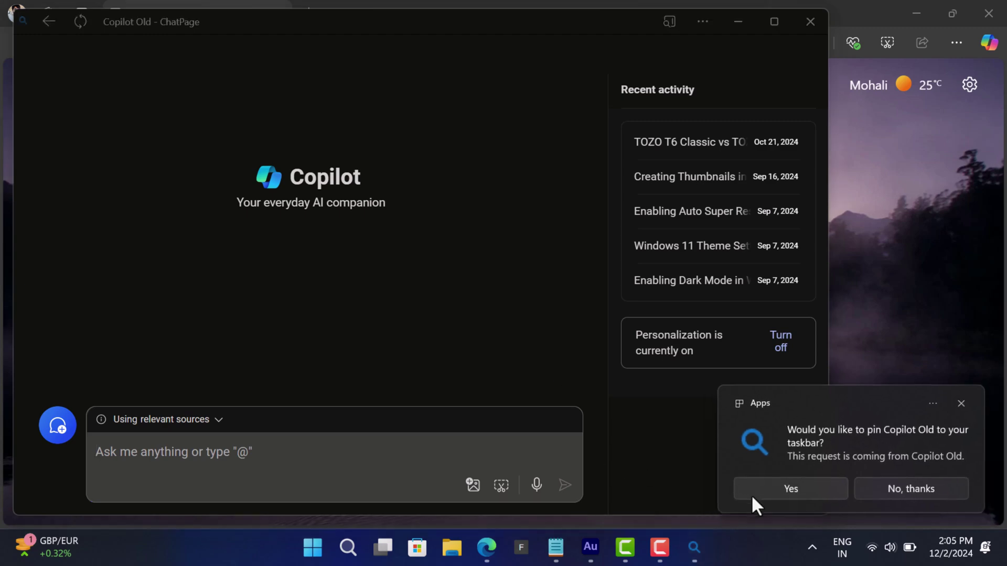
Close Copilot Old, minimize Edge, relaunch it from the taskbar pin and maximize it.
left_click(814, 20)
left_click(917, 13)
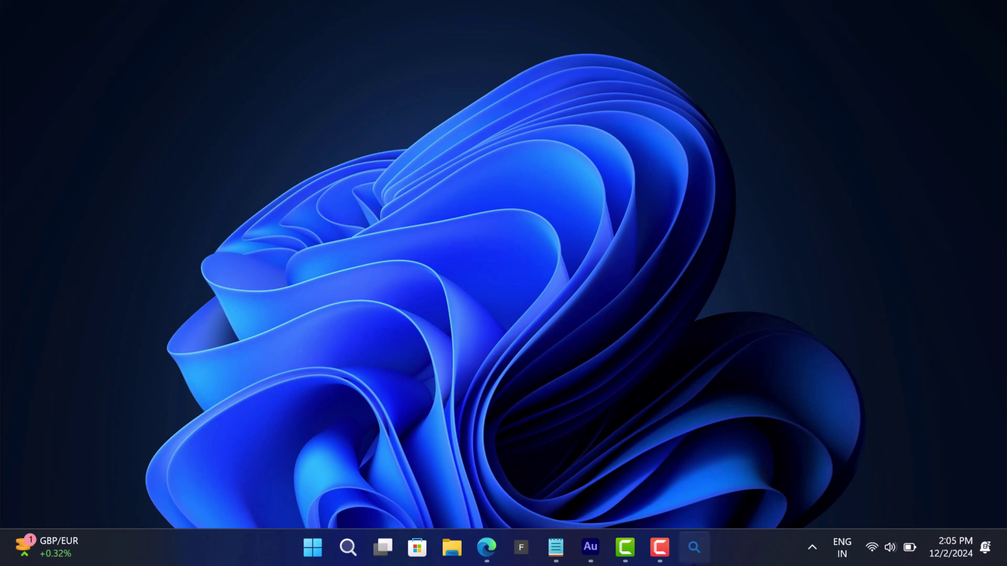
left_click(695, 551)
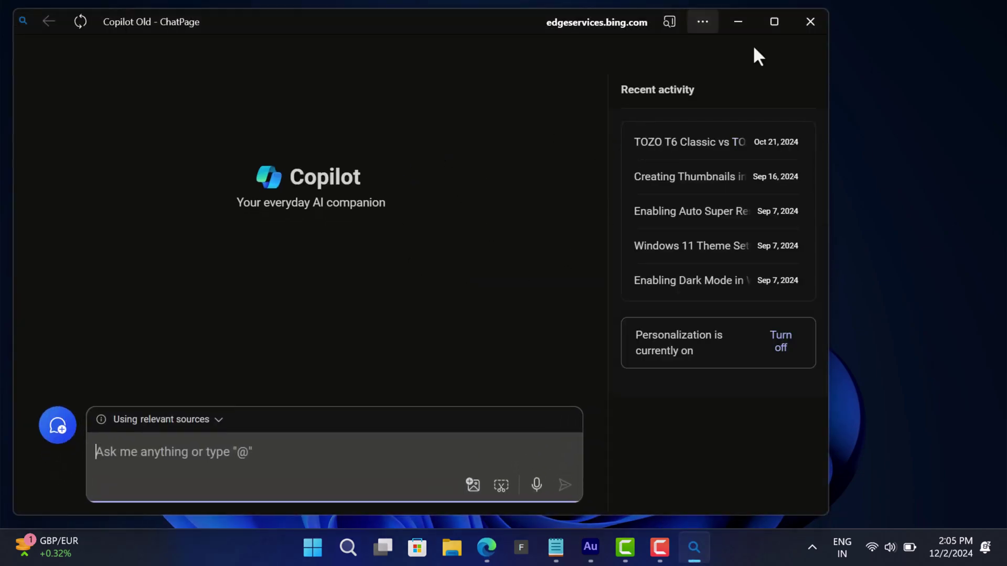
key("super+Up")
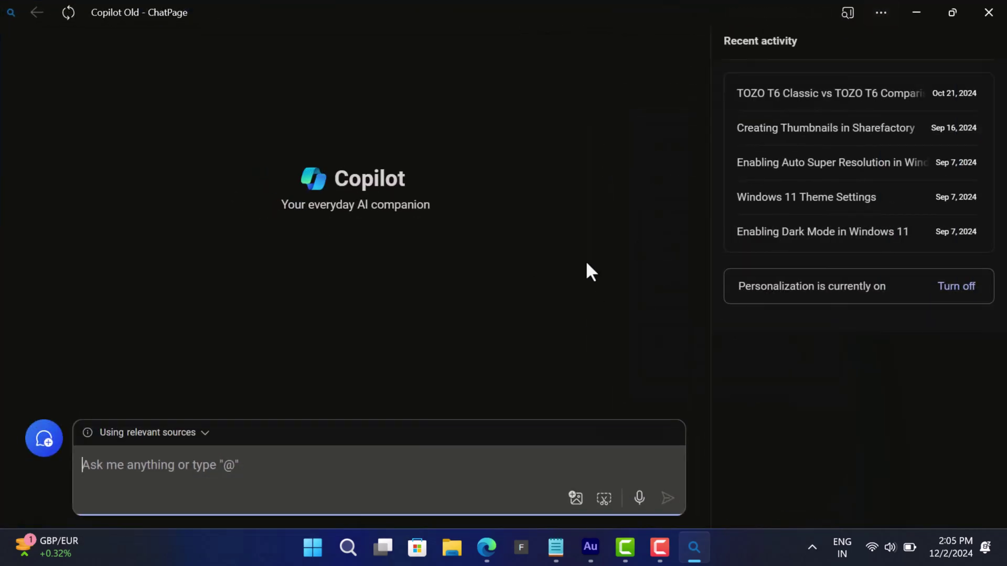